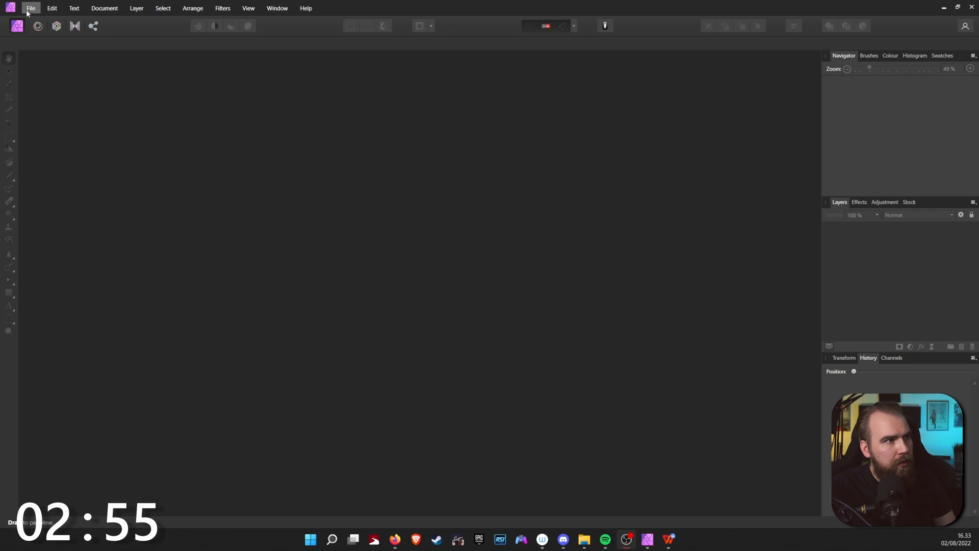
Create a new 3840 × 2160 px landscape document at 300 DPI with a transparent background
click(31, 9)
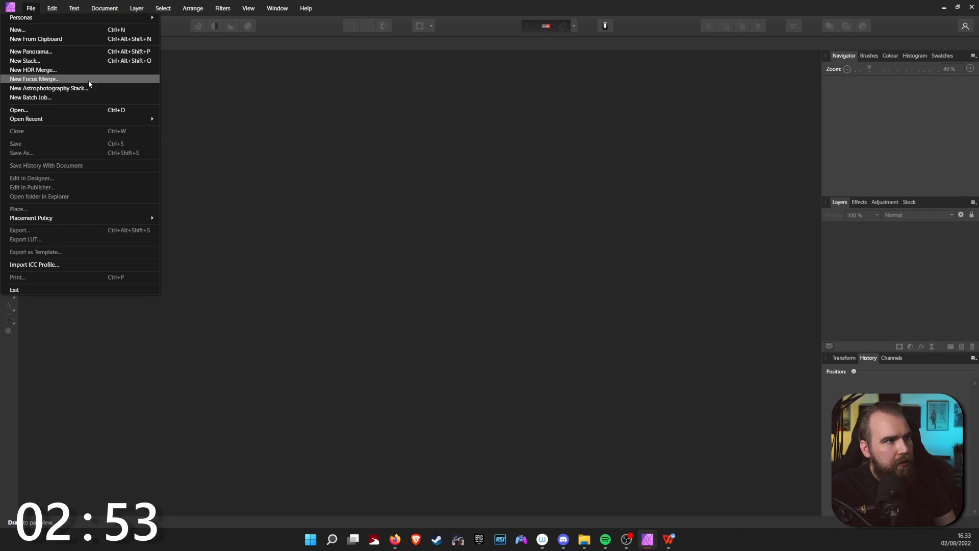
click(31, 31)
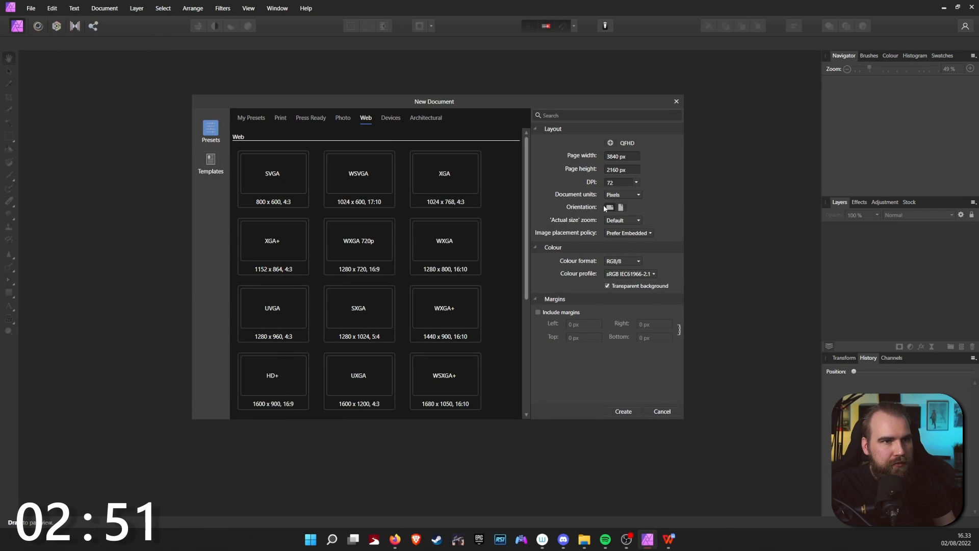
click(635, 181)
click(618, 235)
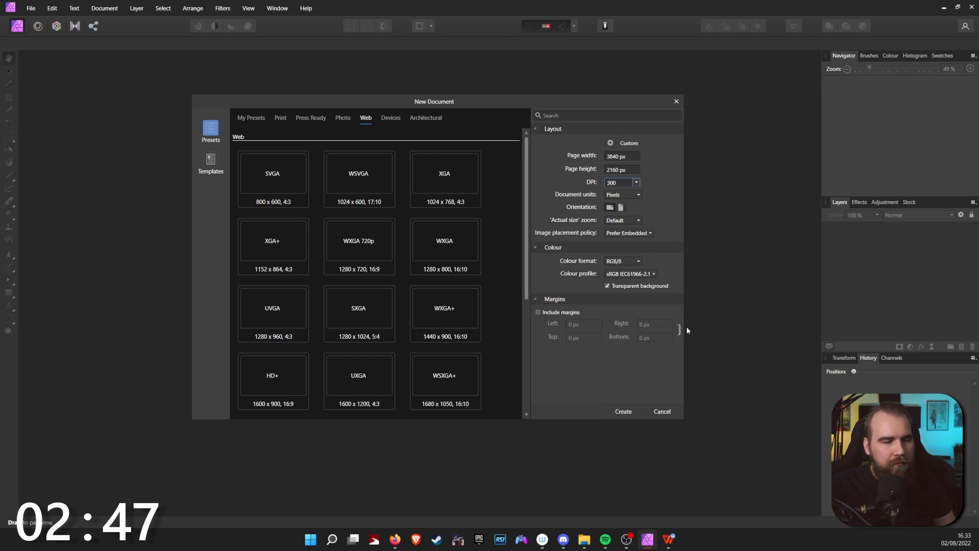
click(623, 411)
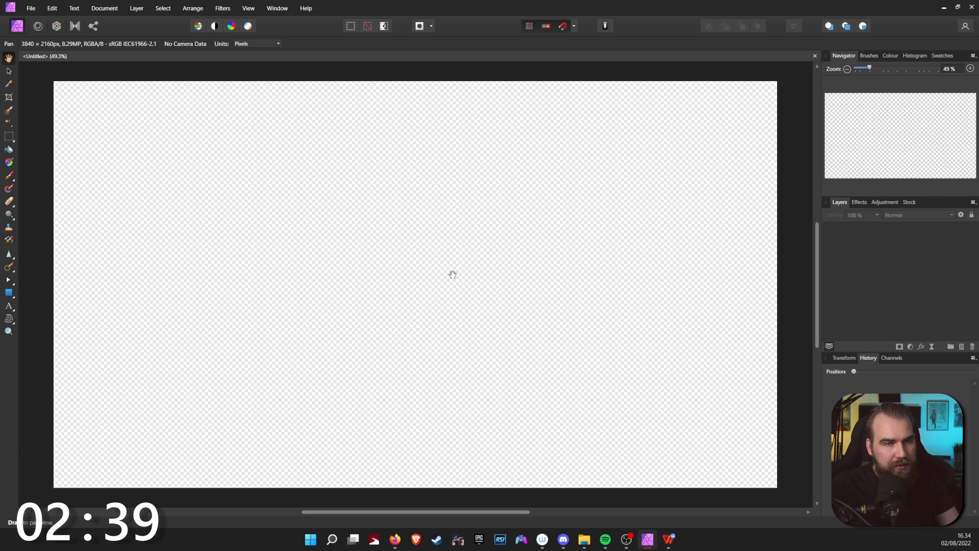
Paste the DSC04440.jpg photo into the document and add a rasterised duplicate of its layer above it
key(ctrl+v)
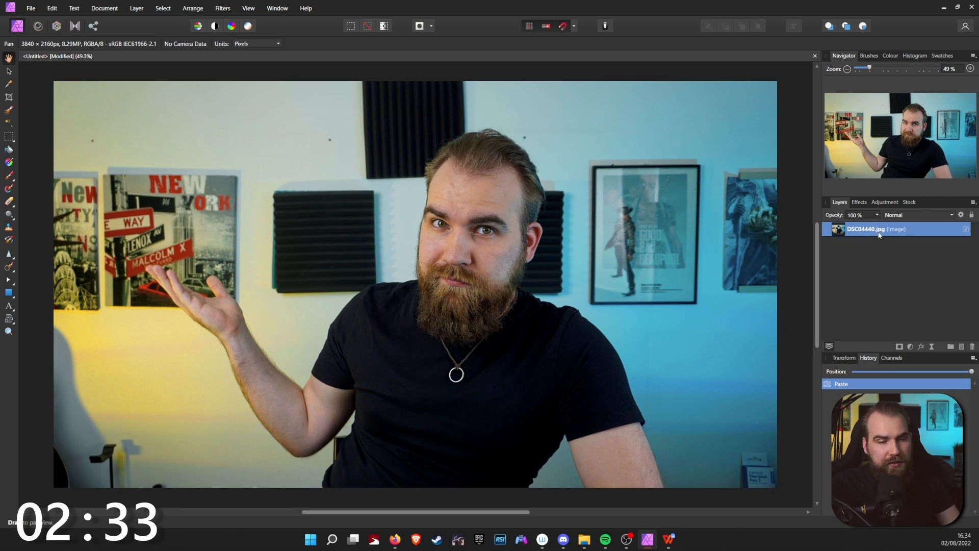
key(ctrl+j)
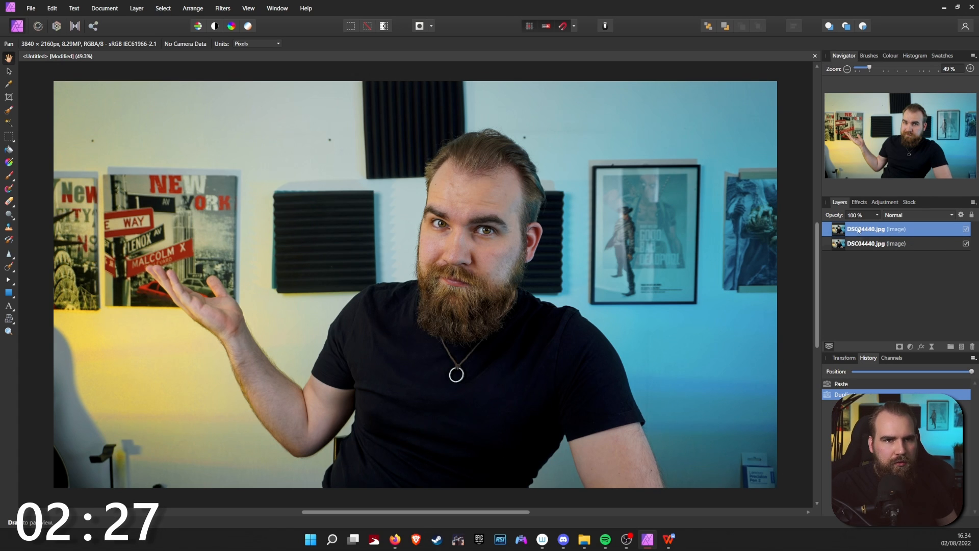
right_click(838, 235)
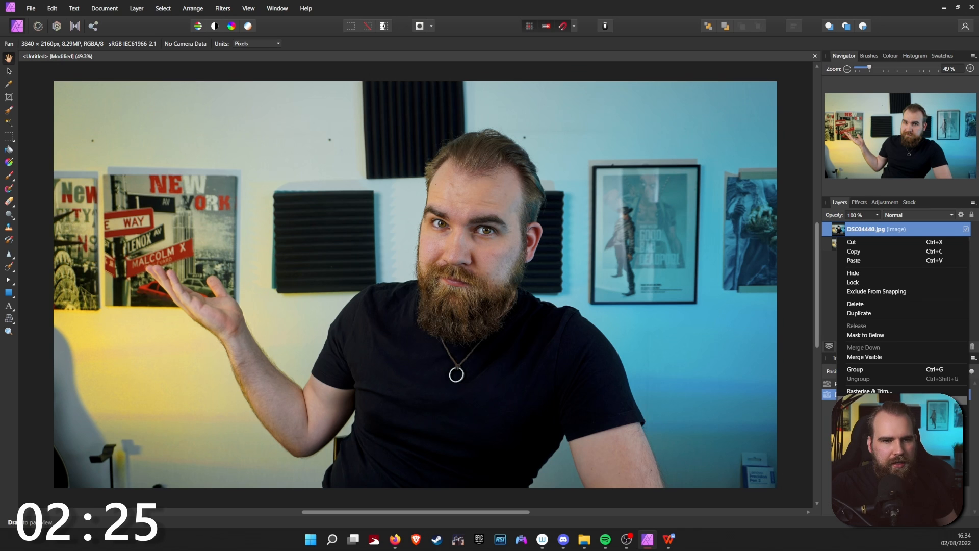
click(867, 400)
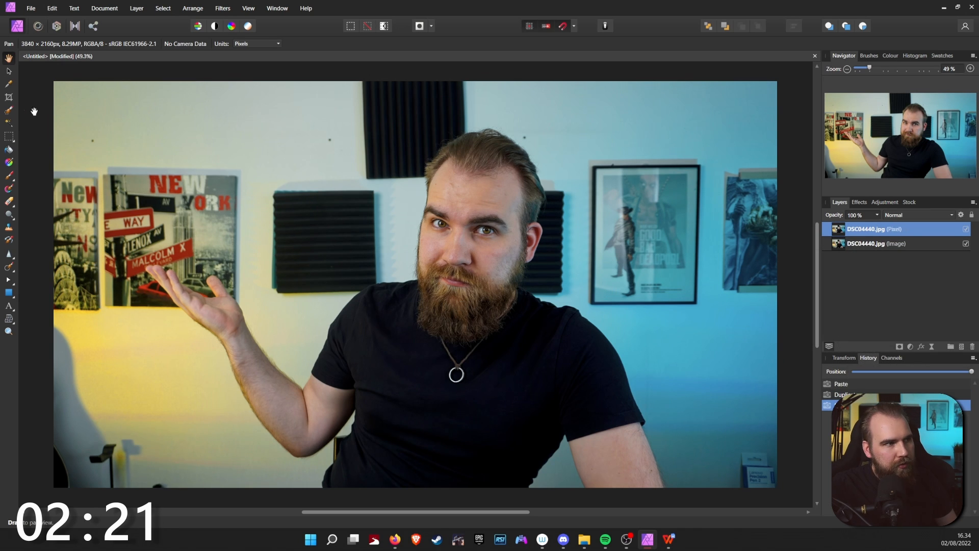
Select the man, including his raised arm and hand, with the Selection Brush at a width of 62 px
click(9, 110)
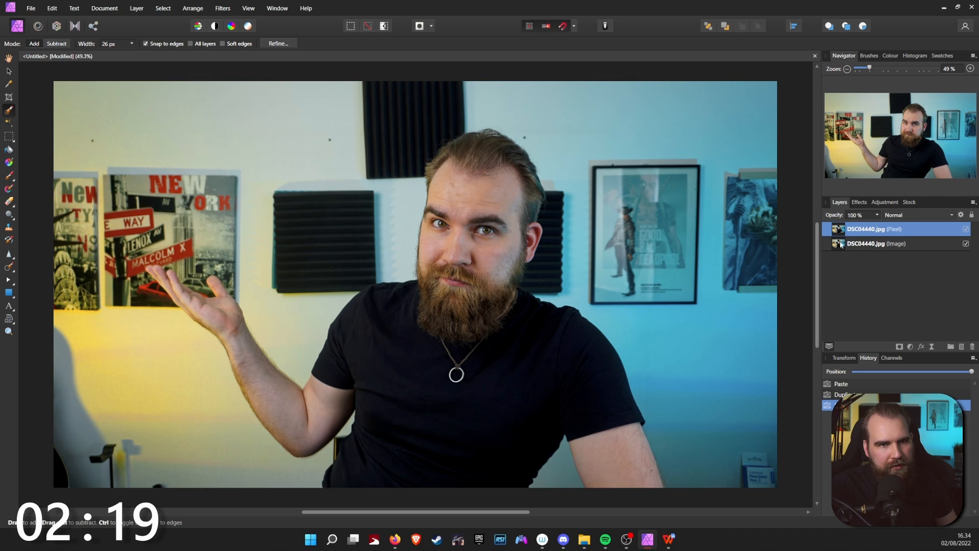
click(132, 44)
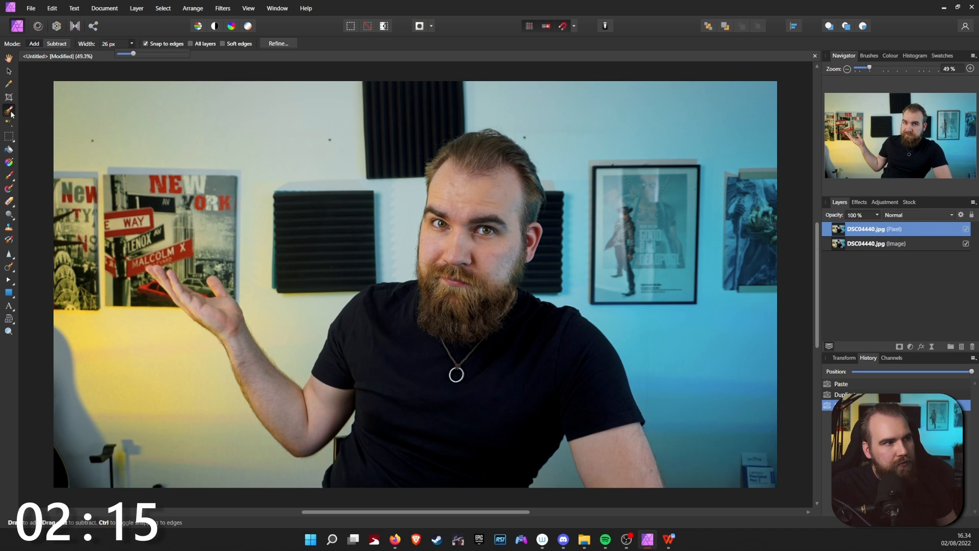
drag(132, 54, 153, 55)
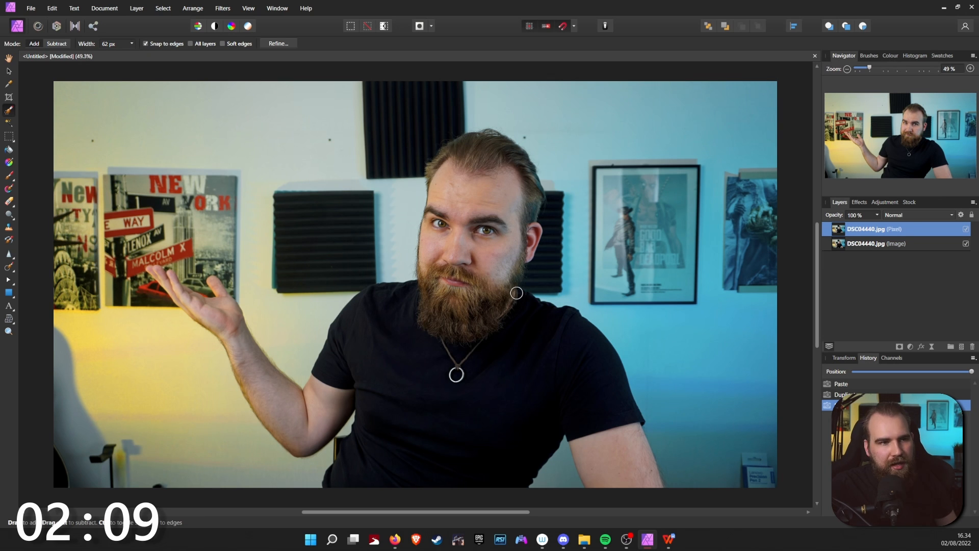
mouse_move(502, 143)
mouse_down()
mouse_move(491, 188)
mouse_move(486, 195)
mouse_move(482, 169)
mouse_move(464, 352)
mouse_move(435, 444)
mouse_move(361, 473)
mouse_move(478, 390)
mouse_move(482, 437)
mouse_move(464, 480)
mouse_move(511, 444)
mouse_move(545, 379)
mouse_move(575, 369)
mouse_move(602, 392)
mouse_move(621, 457)
mouse_move(580, 409)
mouse_move(570, 382)
mouse_move(579, 360)
mouse_move(517, 334)
mouse_move(518, 317)
mouse_move(533, 315)
mouse_move(493, 315)
mouse_move(505, 260)
mouse_move(488, 314)
mouse_move(503, 387)
mouse_move(450, 391)
mouse_move(373, 350)
mouse_move(430, 305)
mouse_move(371, 316)
mouse_move(313, 416)
mouse_move(280, 390)
mouse_up()
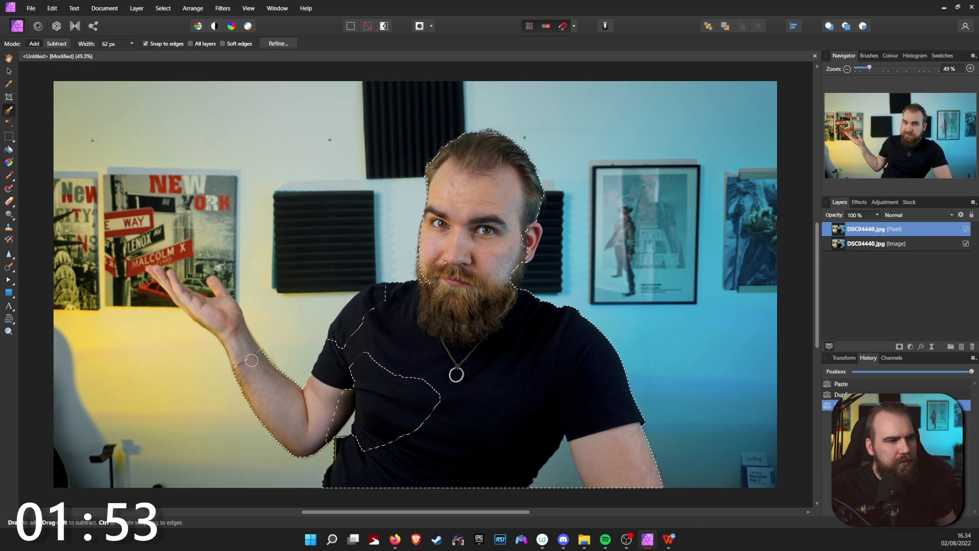
drag(251, 360, 232, 324)
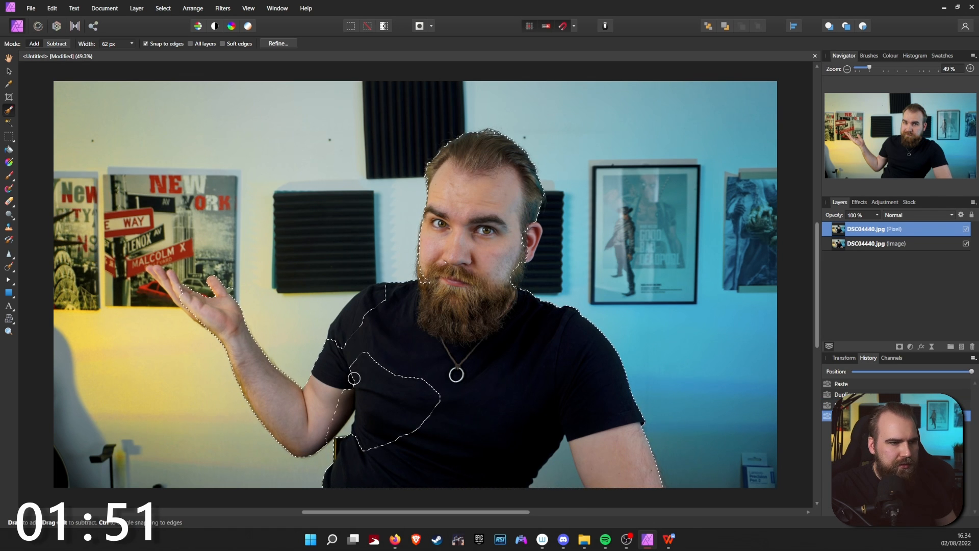
drag(354, 378, 375, 403)
drag(356, 327, 380, 300)
mouse_move(529, 237)
mouse_down()
mouse_move(513, 275)
mouse_move(433, 288)
mouse_up()
mouse_move(178, 287)
mouse_down()
mouse_move(262, 363)
mouse_move(195, 309)
mouse_up()
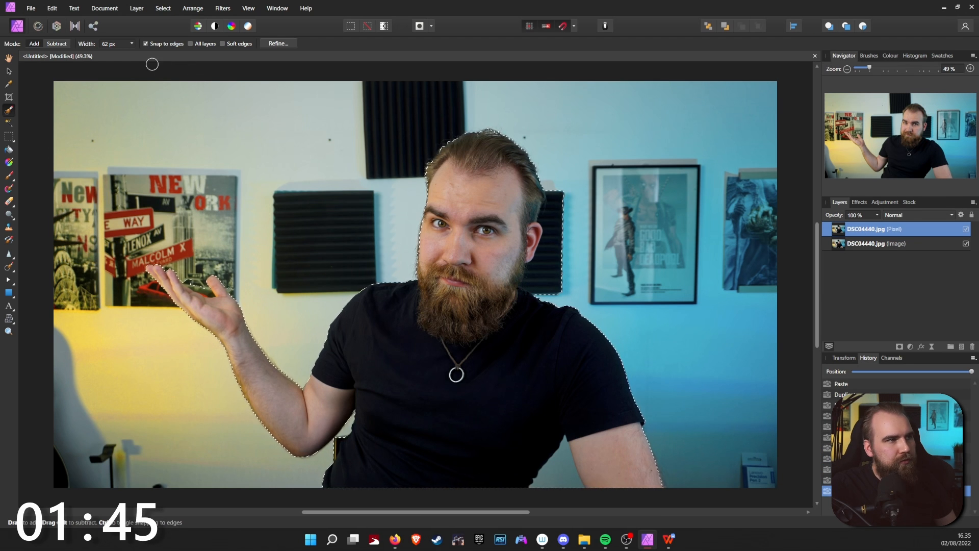
Subtract the foam panel behind the neck, the gap between shirt and arm, and the background between the fingers from the selection
click(56, 43)
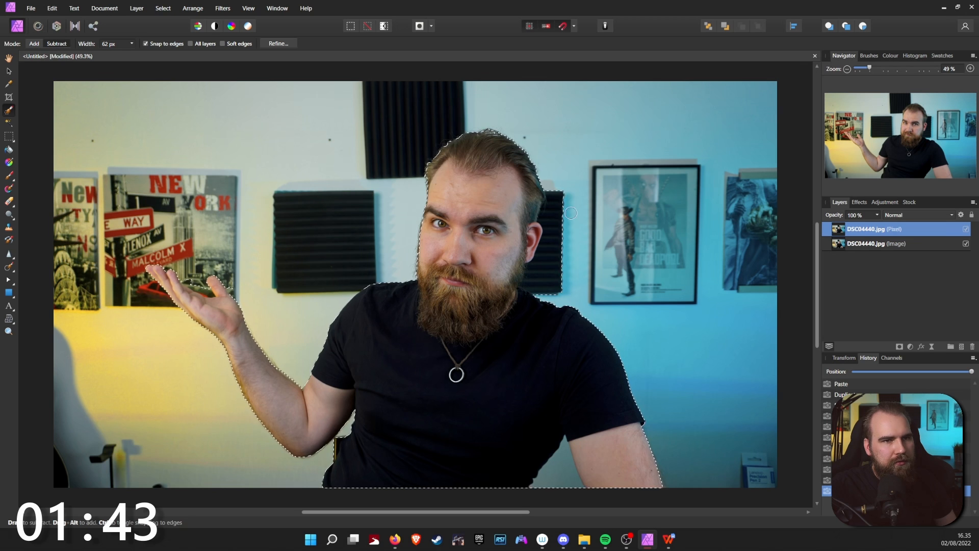
mouse_move(565, 206)
mouse_down()
mouse_move(552, 260)
mouse_move(551, 250)
mouse_up()
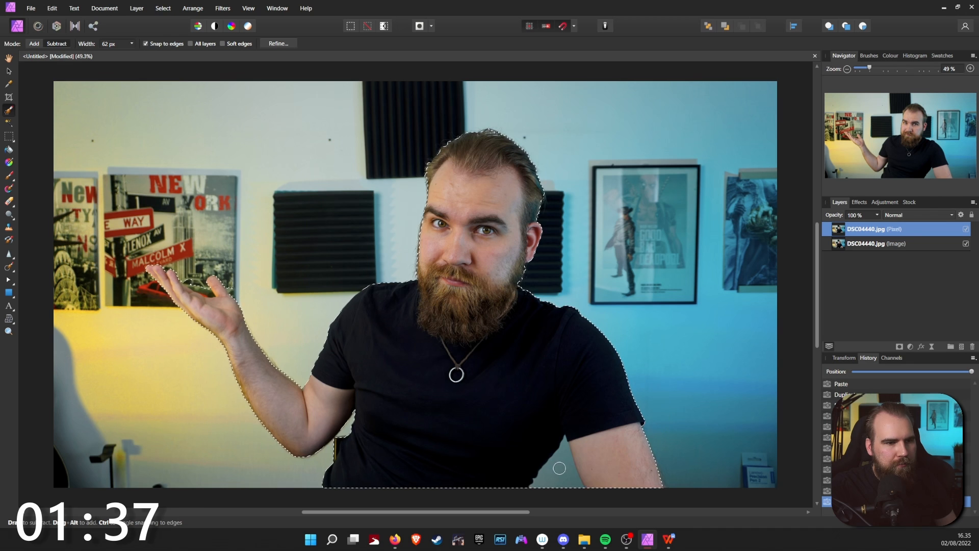
drag(559, 469, 555, 477)
drag(195, 280, 230, 286)
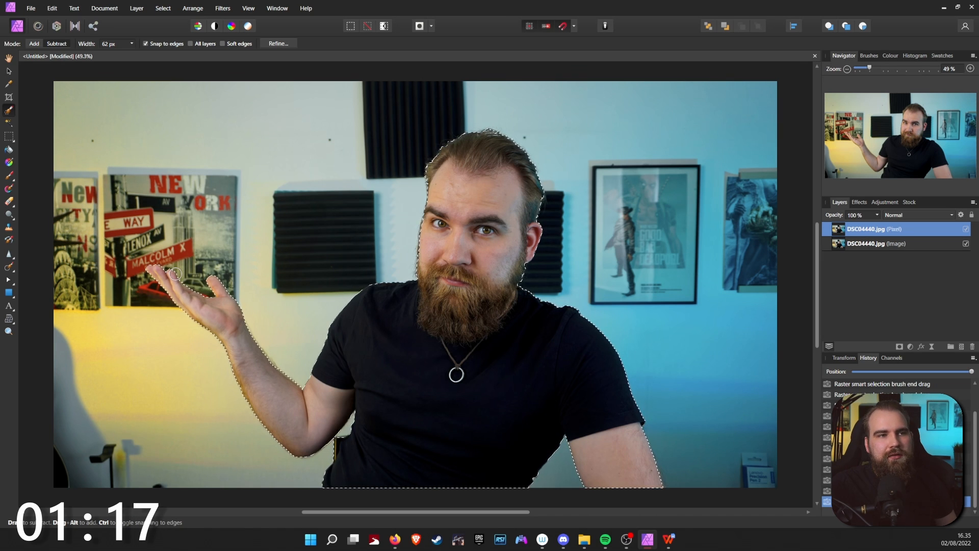
alt+click(176, 274)
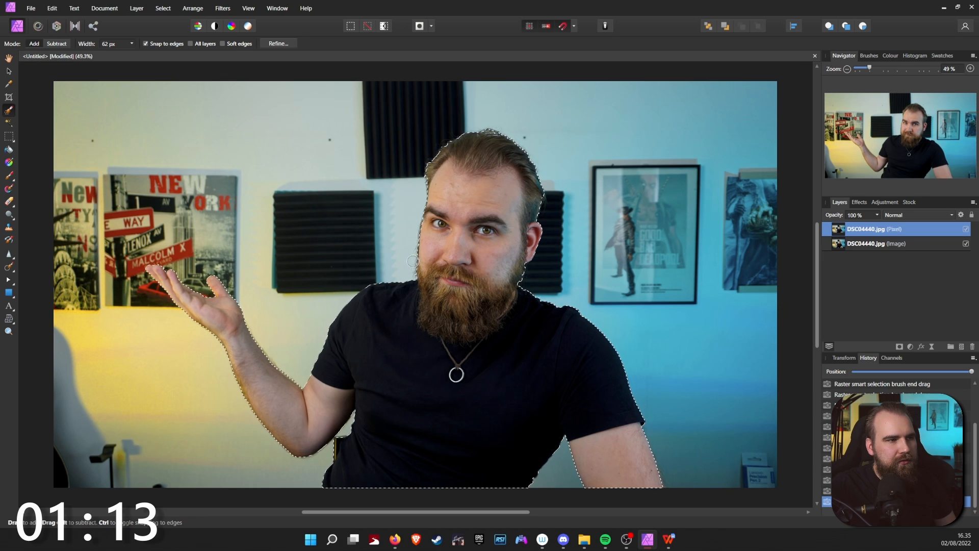
Start refining the selection with a border width of 1 % and a feather of 1.8 px
click(285, 44)
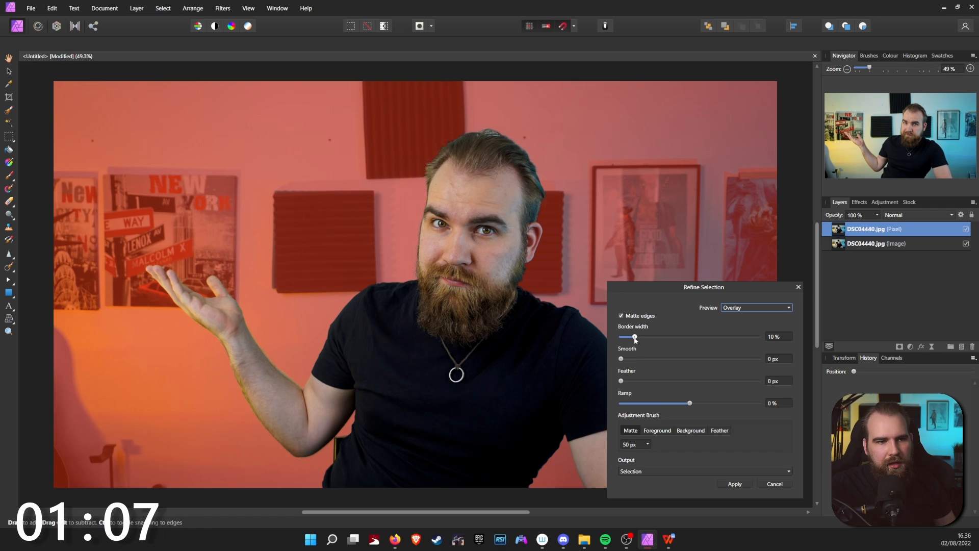
drag(634, 337, 622, 339)
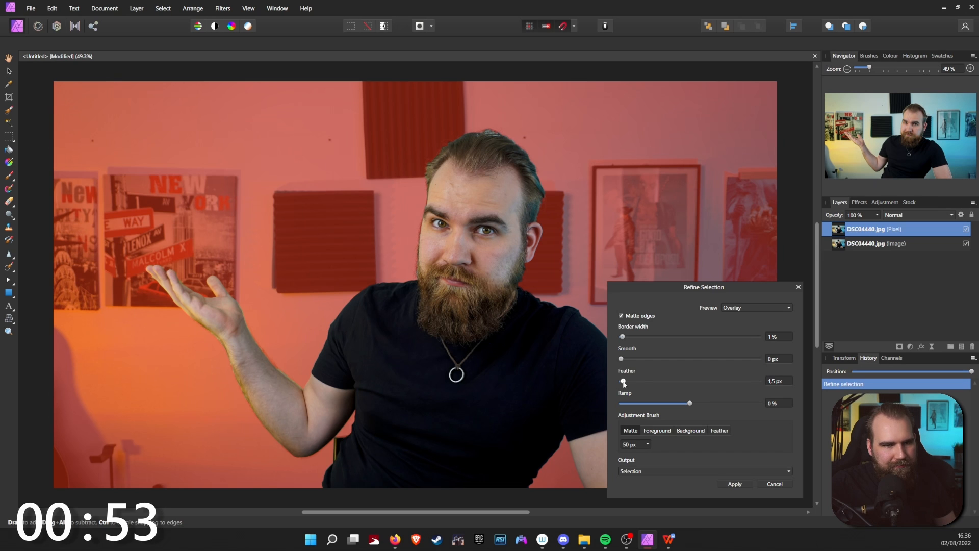
drag(623, 383, 657, 384)
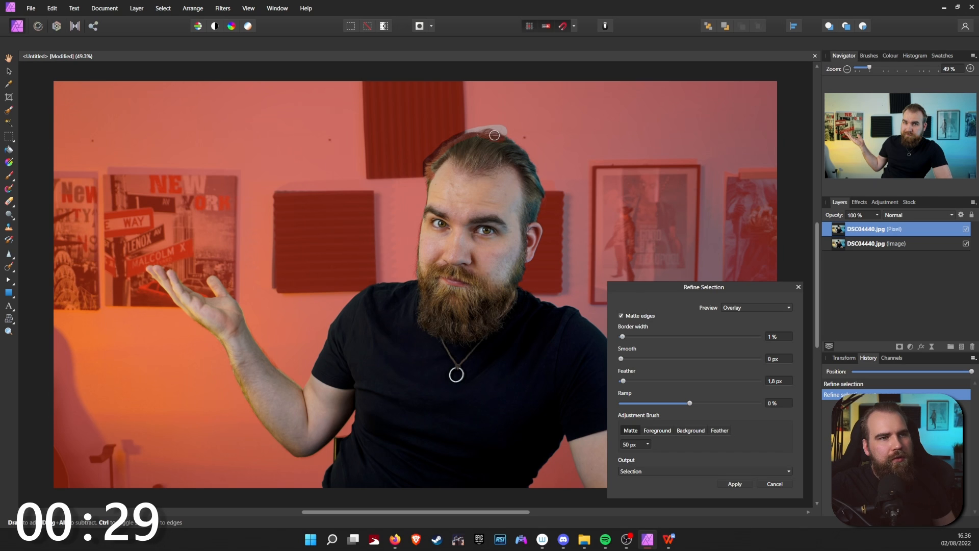
Refine the edges along the hair, face, beard, raised arm and waist with the 50 px Matte brush and apply the refinement as a selection
drag(494, 135, 476, 144)
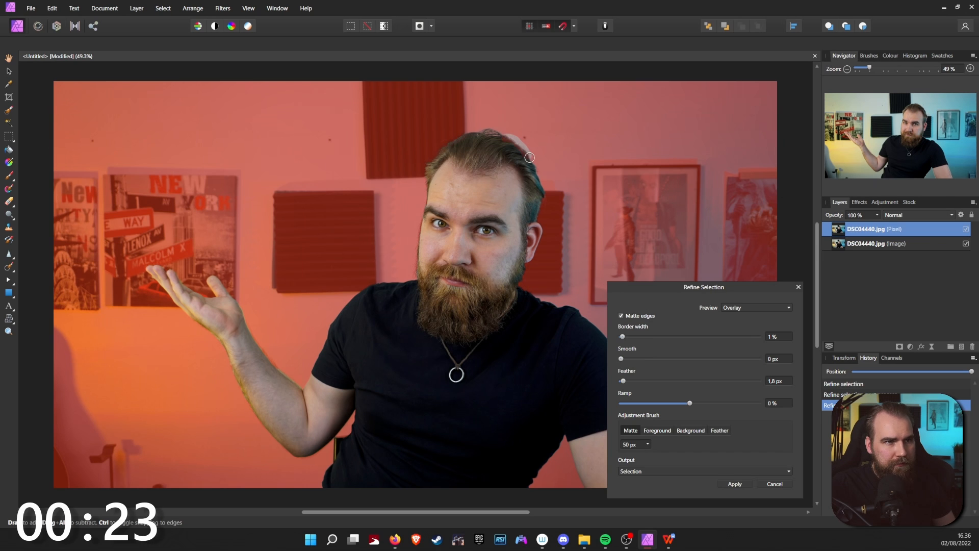
mouse_move(530, 157)
mouse_down()
mouse_move(540, 233)
mouse_move(515, 290)
mouse_up()
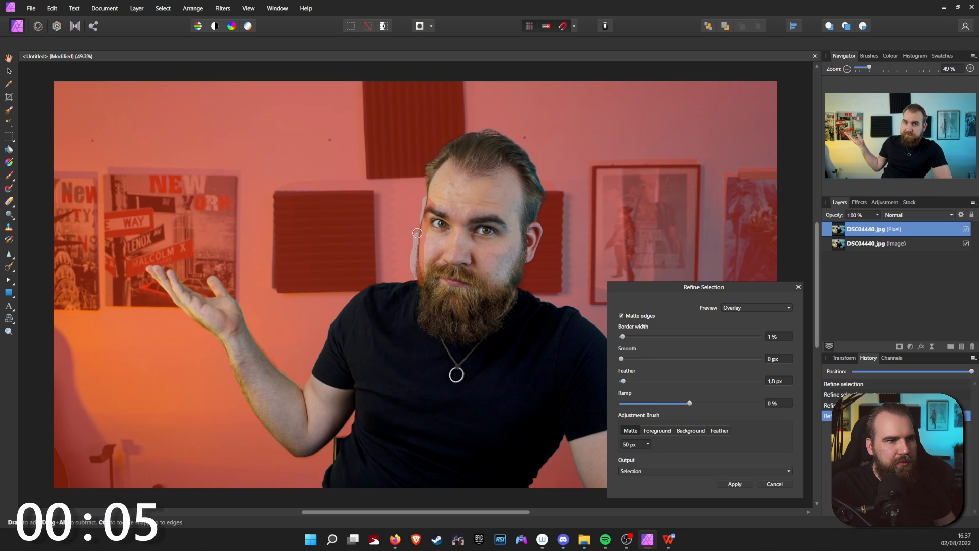
drag(429, 208, 432, 203)
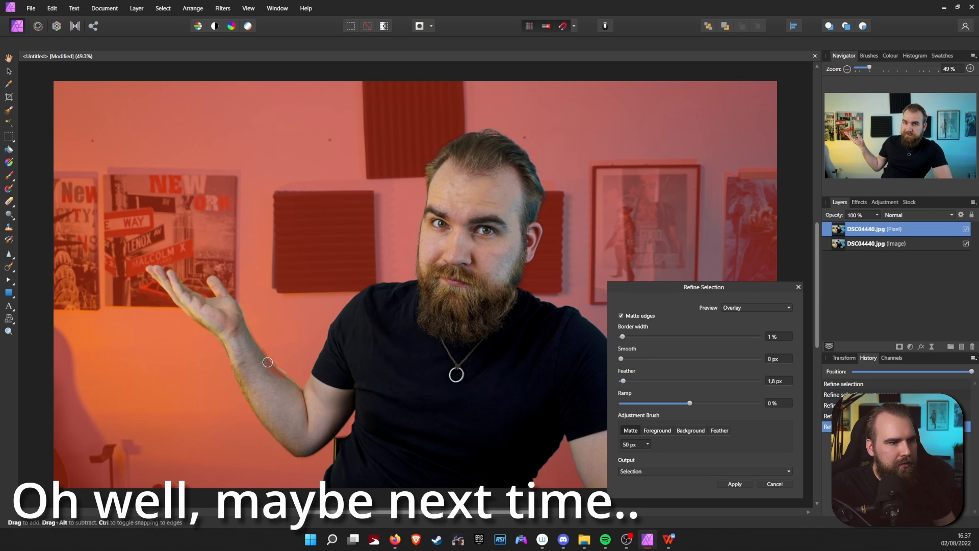
drag(248, 330, 291, 382)
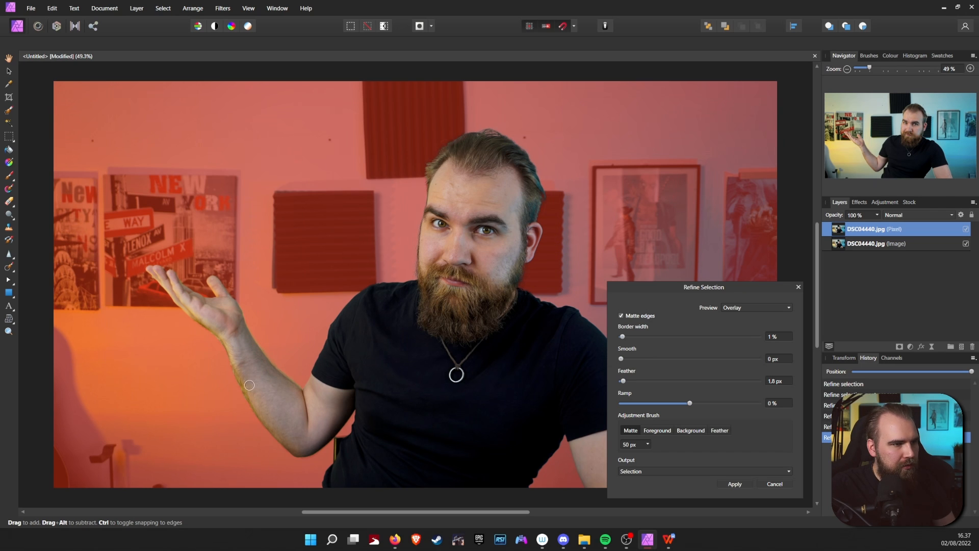
drag(249, 384, 215, 339)
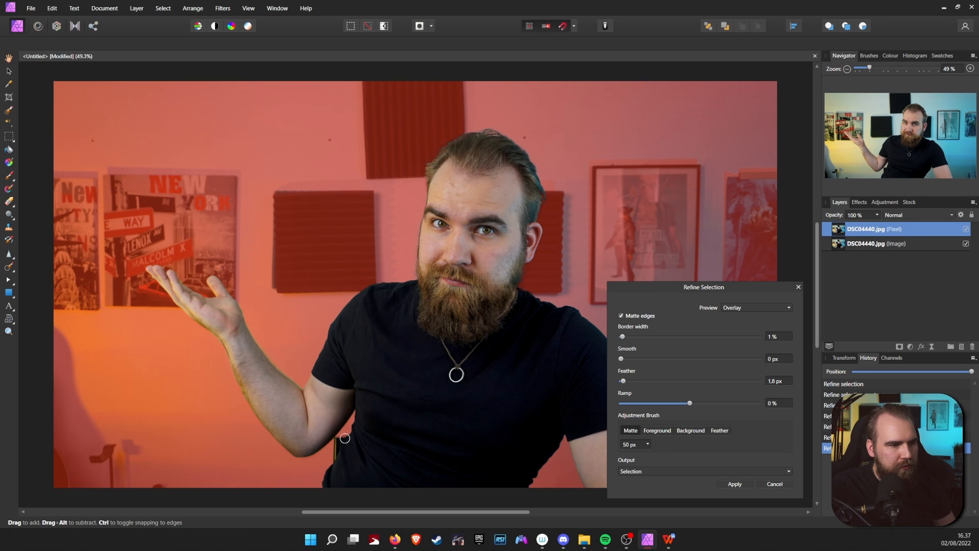
drag(337, 439, 349, 438)
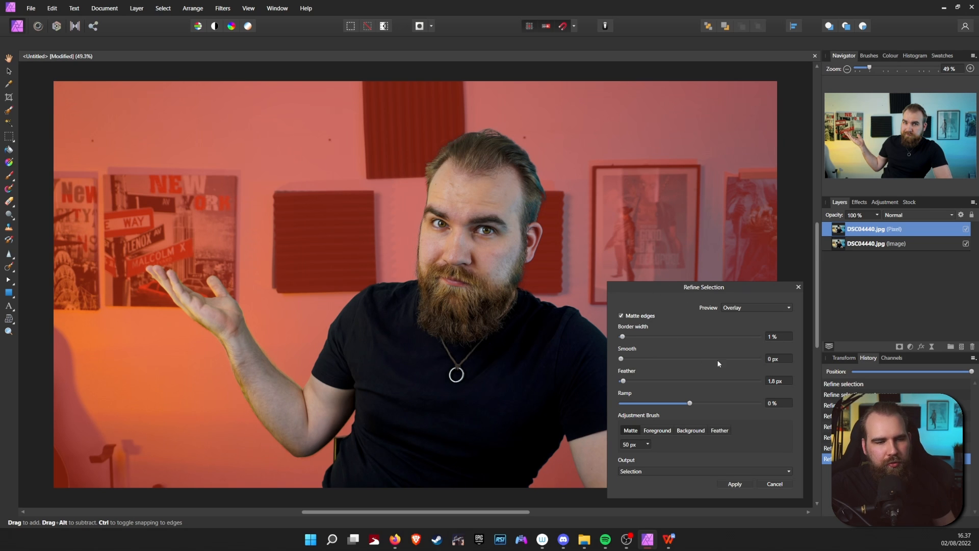
click(735, 484)
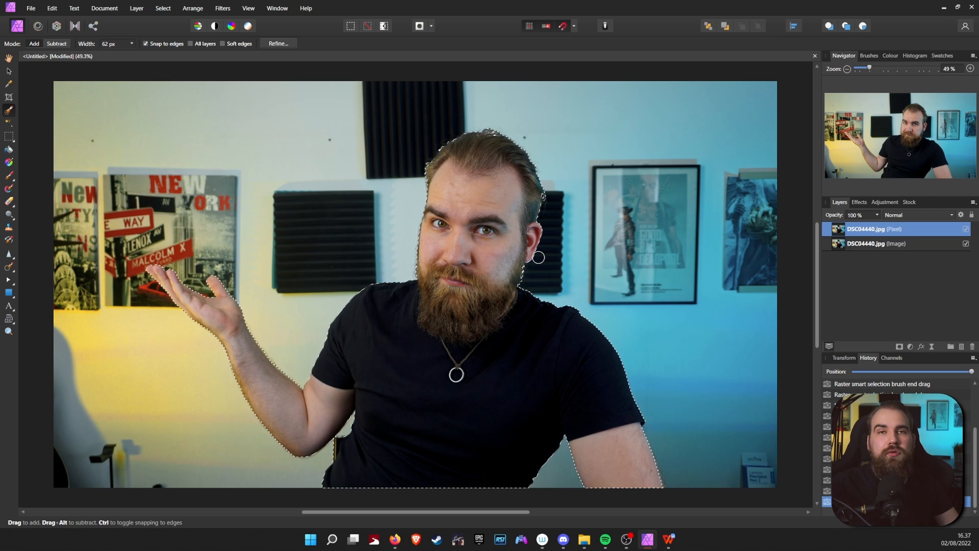
Copy the selected man onto a new layer and toggle the full-photo pixel layer beneath it off and on
key(ctrl+j)
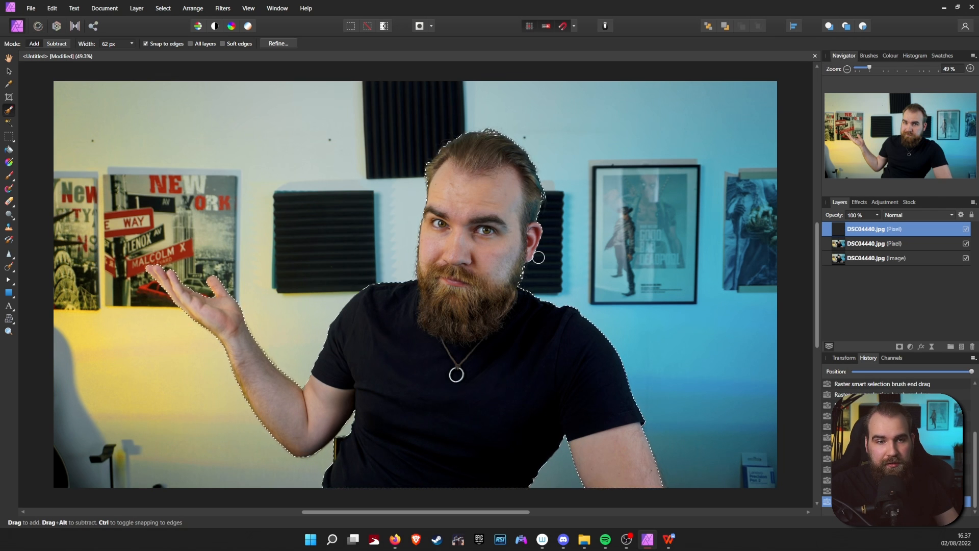
click(966, 244)
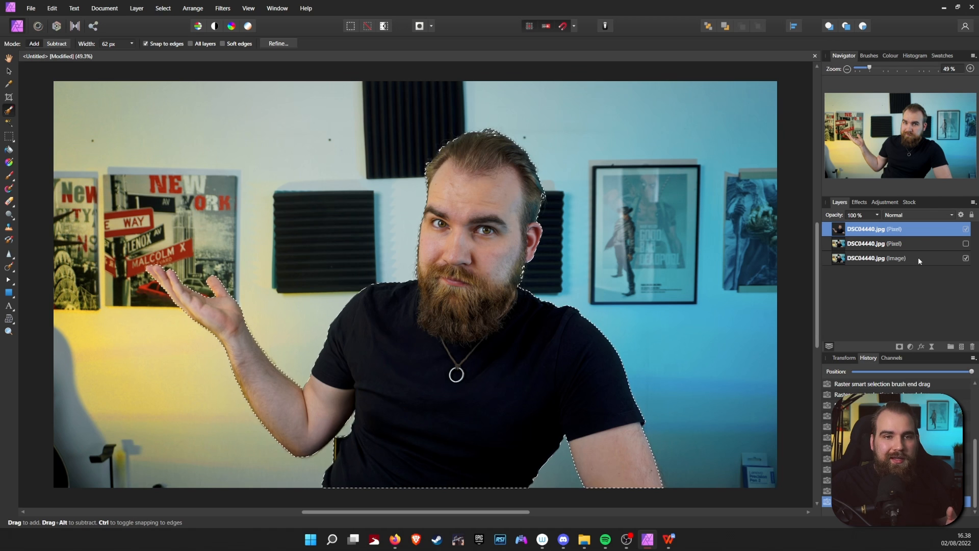
click(966, 244)
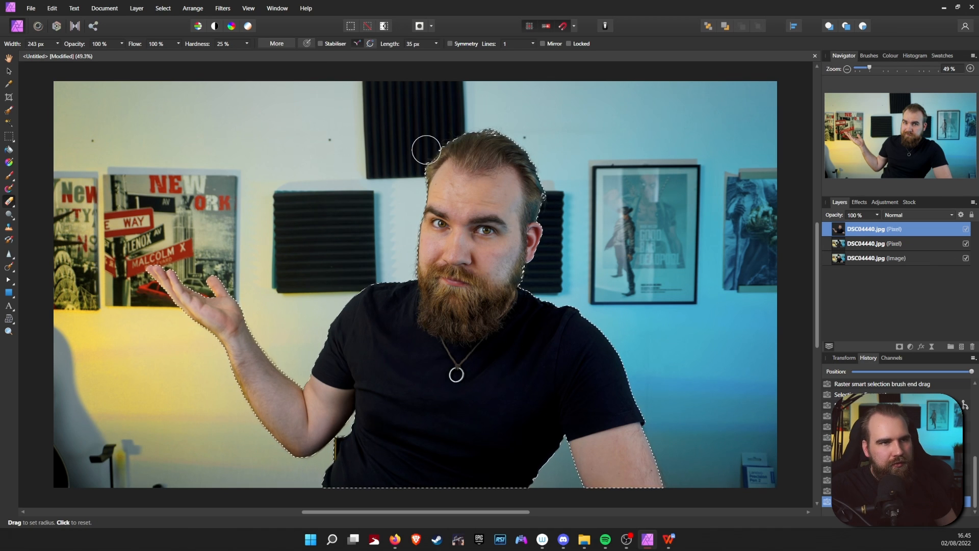
Make the full-photo pixel layer below the cutout active and clear the selection around the man
click(862, 244)
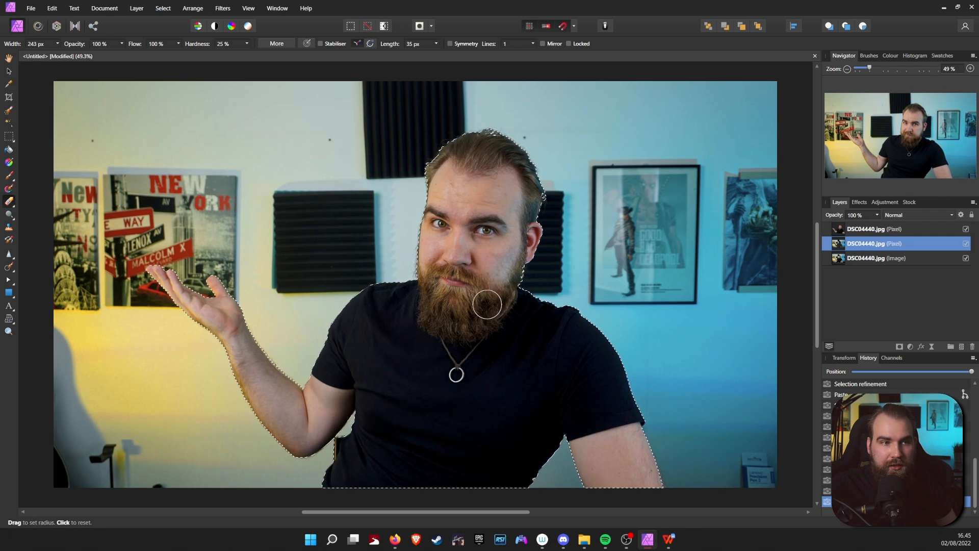
click(537, 257)
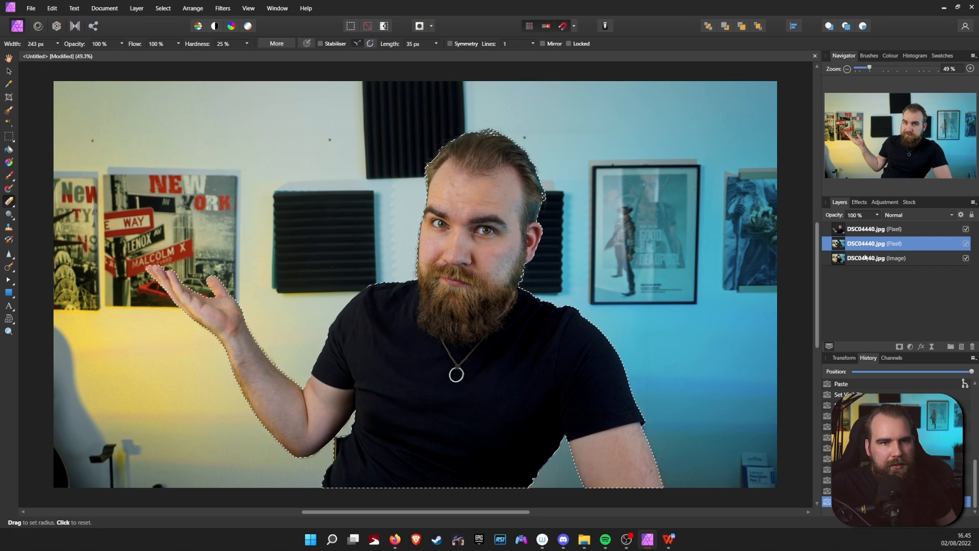
click(367, 26)
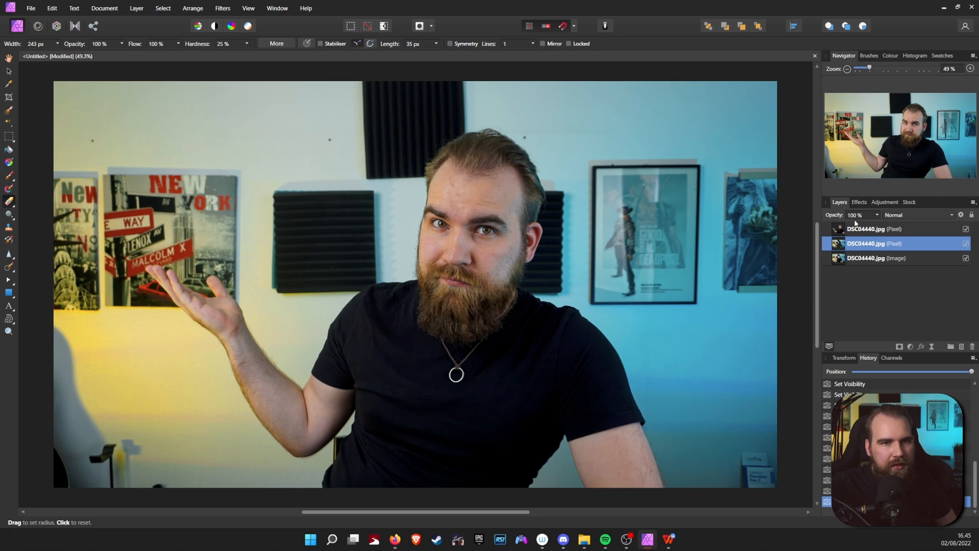
Apply a Lens Blur with a radius of 35.4 px to the full-photo pixel layer behind the cutout
click(224, 9)
mouse_move(127, 30)
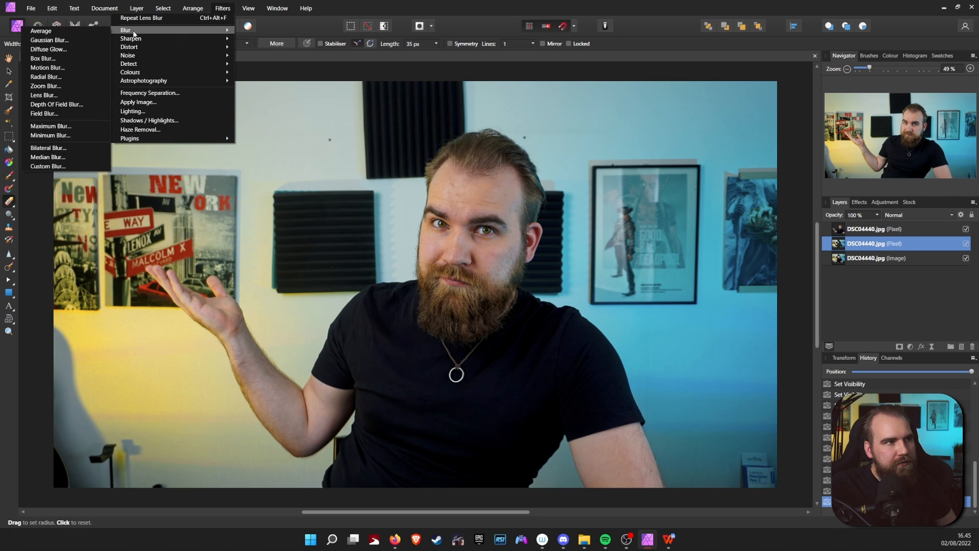
click(81, 95)
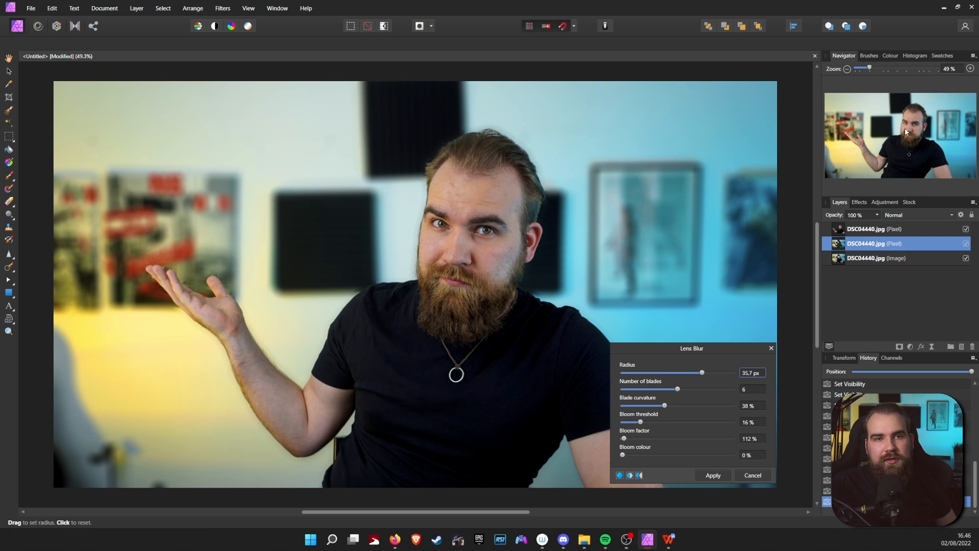
click(703, 372)
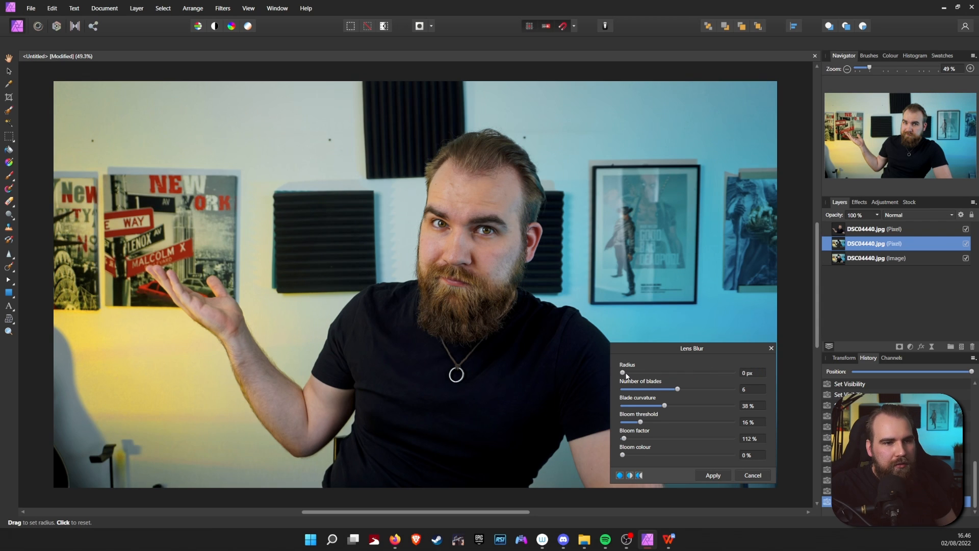
drag(623, 372, 717, 357)
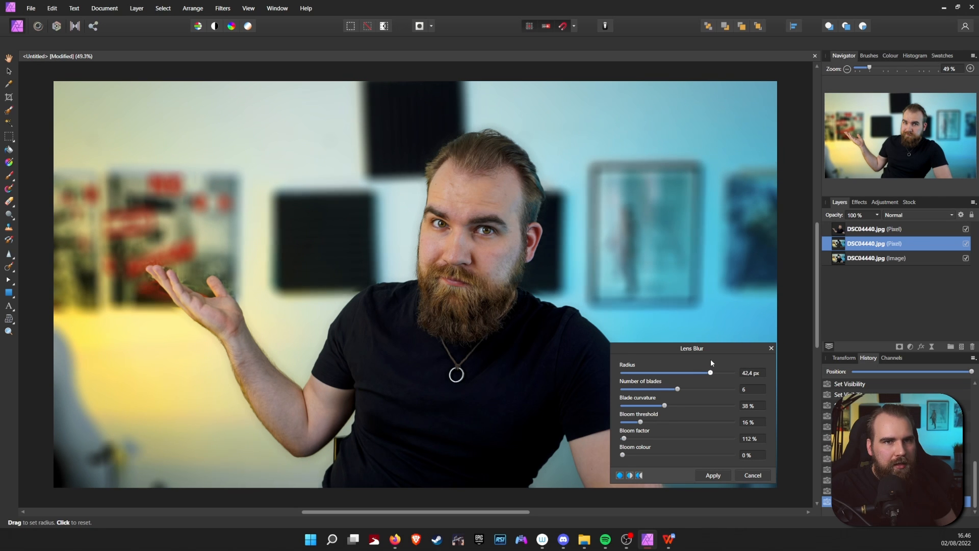
drag(708, 362, 703, 372)
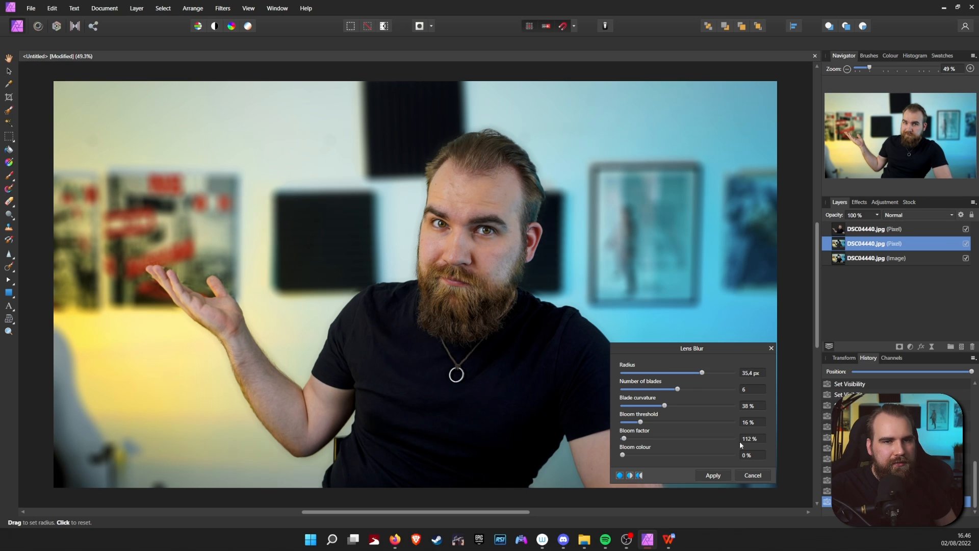
click(713, 474)
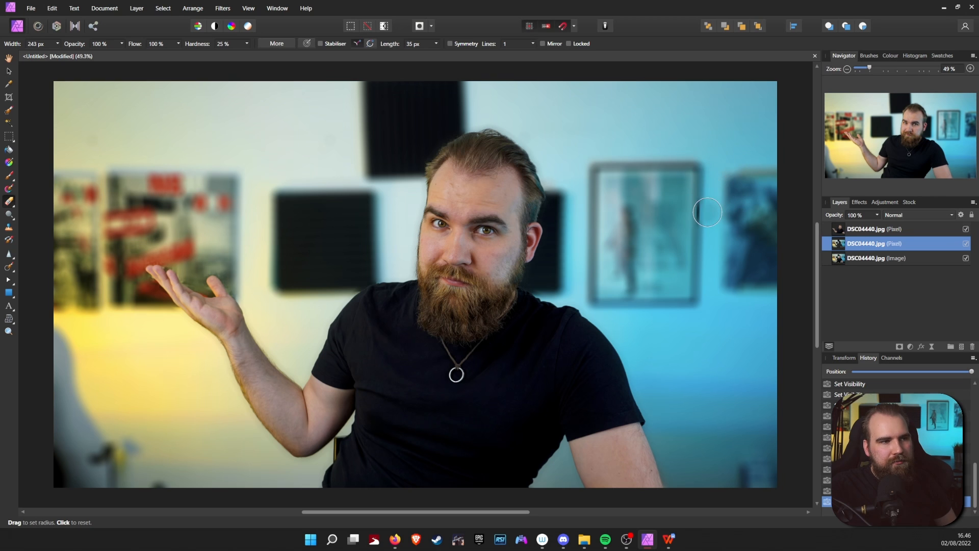